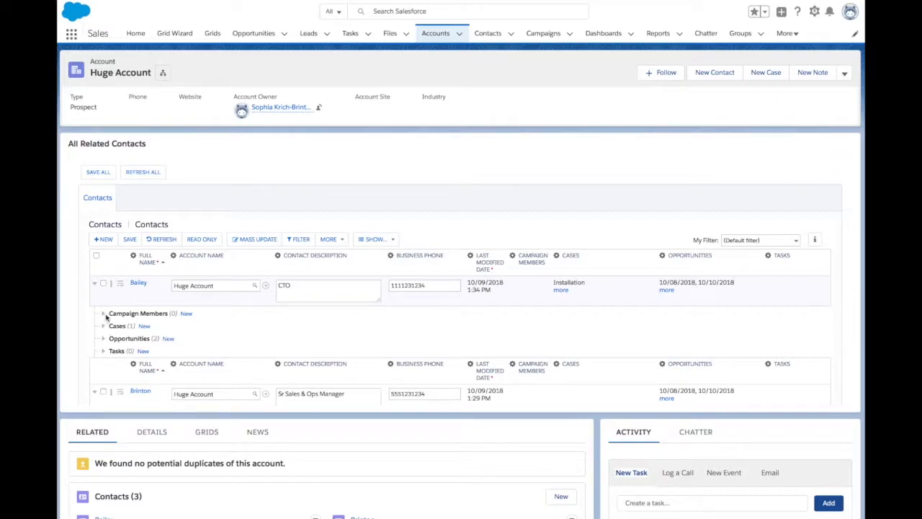
# - Examine the campaign members section under the first contact in the embedded contacts grid
pyautogui.click(104, 314)
pyautogui.click(104, 314)
pyautogui.scroll(-1, 374, 171)
pyautogui.scroll(1, 374, 171)
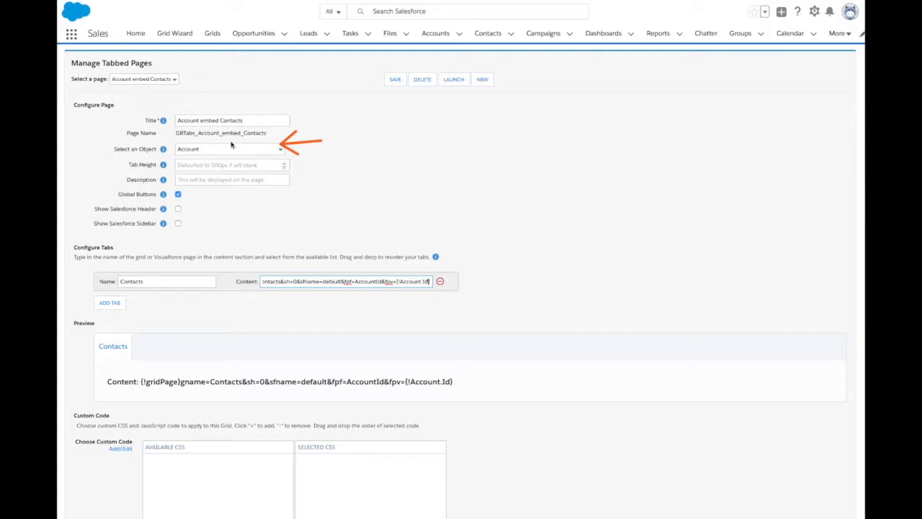
# - Choose Account as the object for the Account embed Contacts tabbed page
pyautogui.click(202, 150)
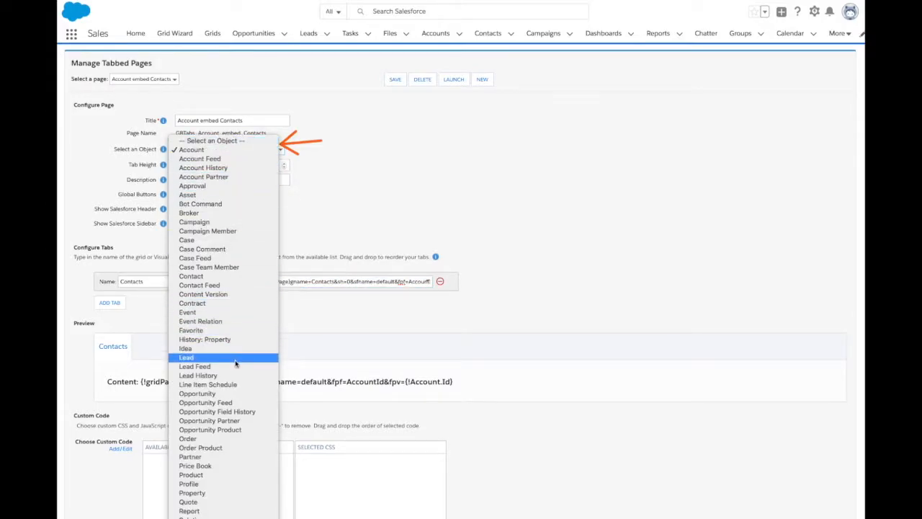
pyautogui.click(227, 149)
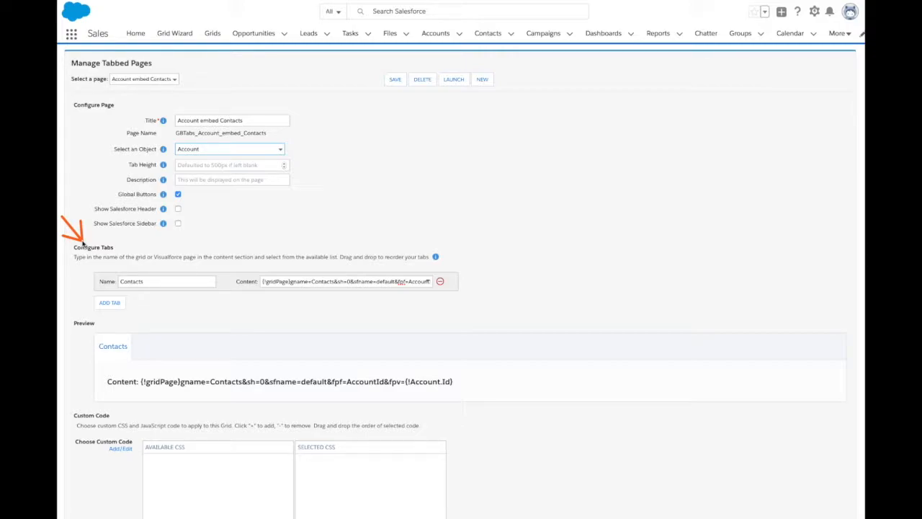
# - Add two more tabs to the tabbed page, both named "test"
pyautogui.click(110, 303)
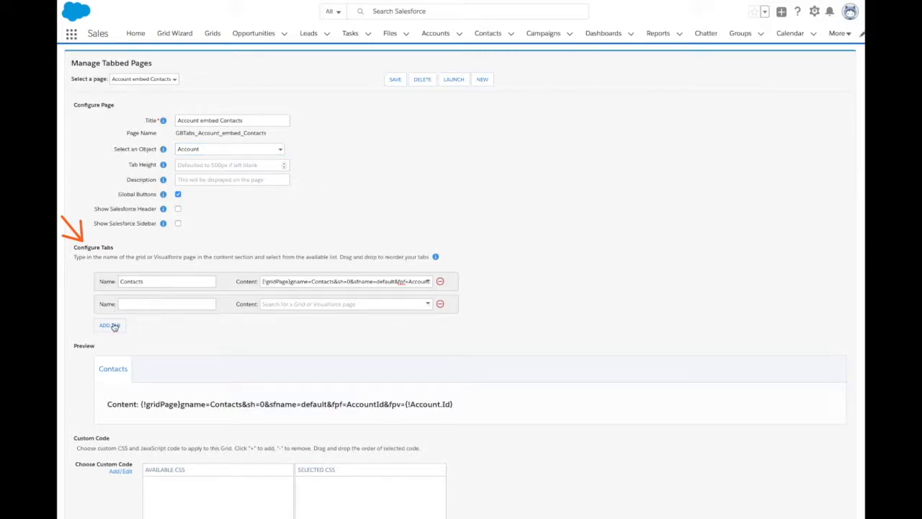
pyautogui.click(111, 325)
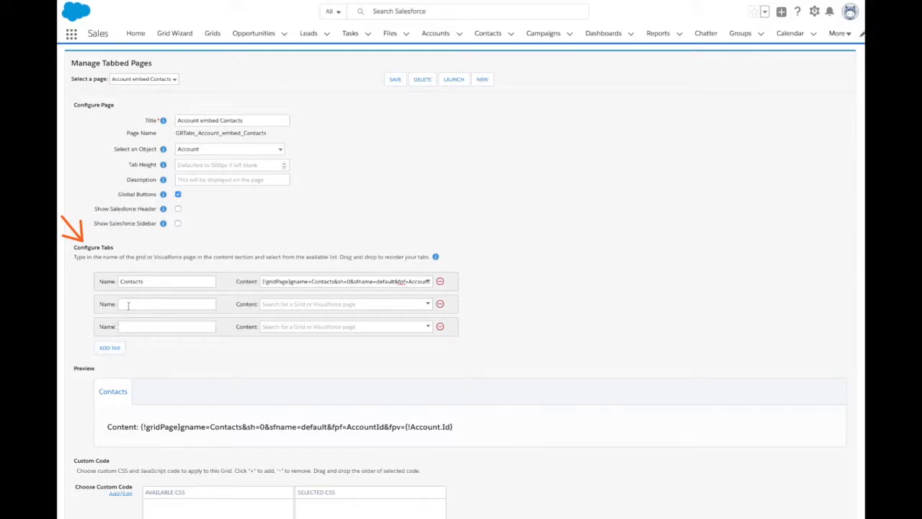
pyautogui.click(125, 304)
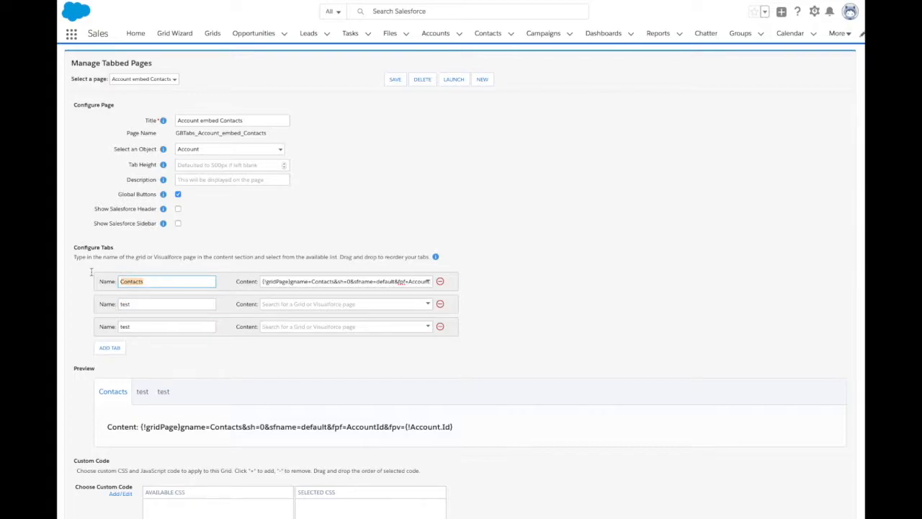
# - Search the available grids for "tas" as content for the first test tab, and clear the search text
pyautogui.click(430, 306)
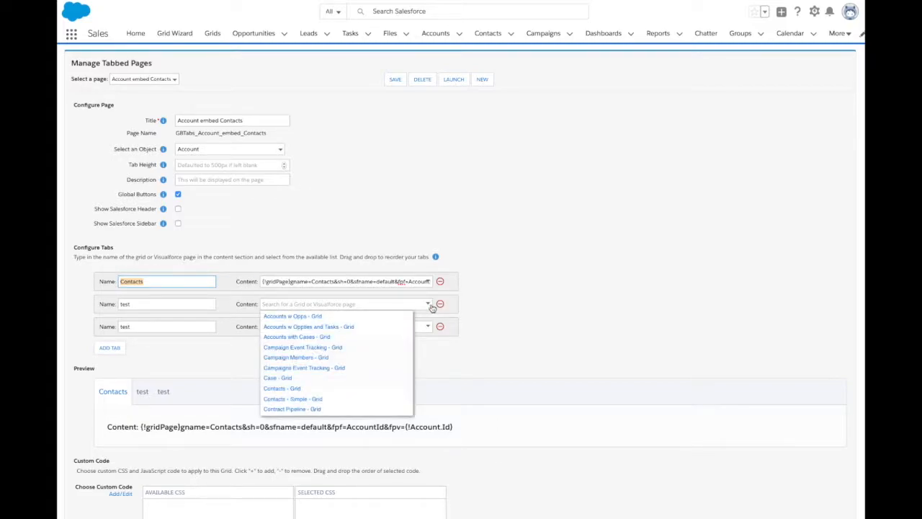
pyautogui.click(283, 303)
pyautogui.write('tas')
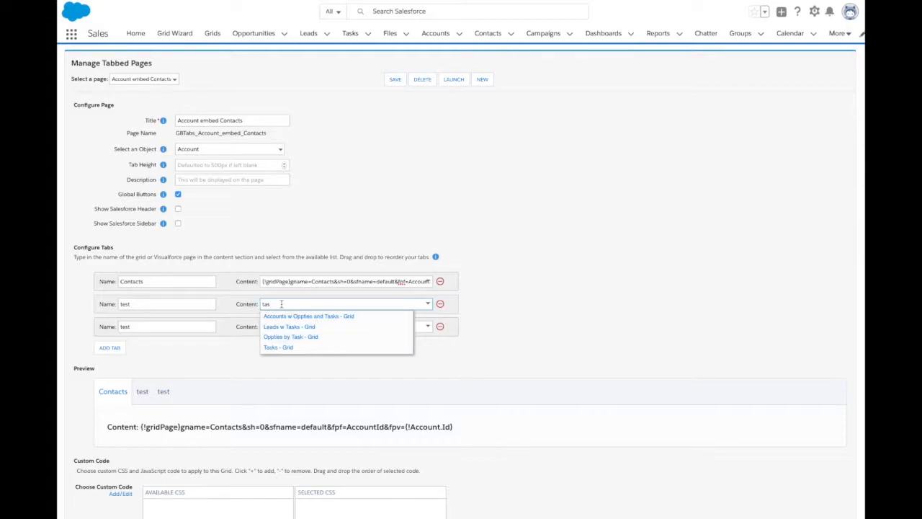
pyautogui.press('BackSpace')
pyautogui.press('BackSpace')
pyautogui.press('BackSpace')
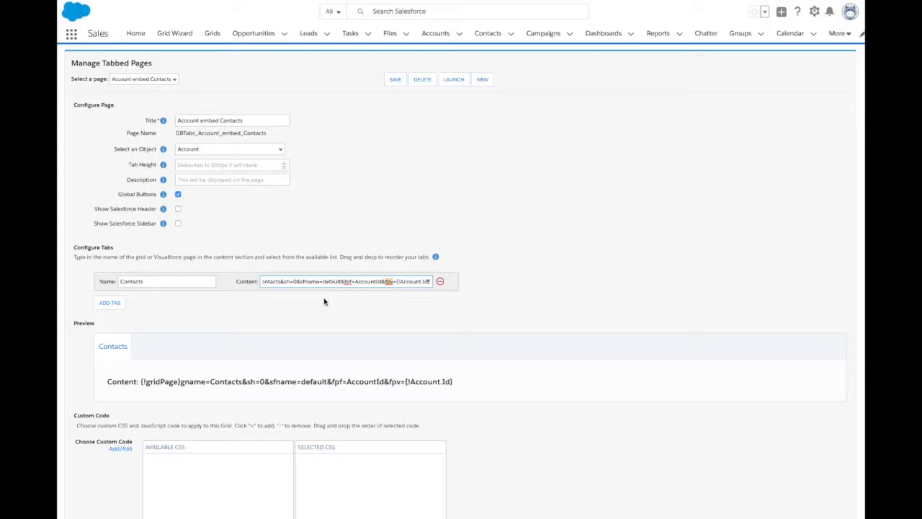
pyautogui.click(350, 282)
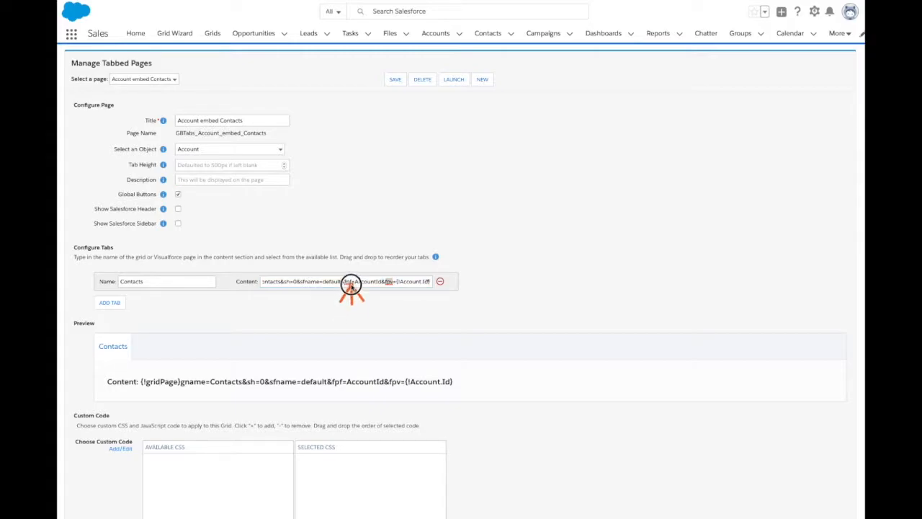
pyautogui.moveTo(398, 315); pyautogui.dragTo(391, 288)
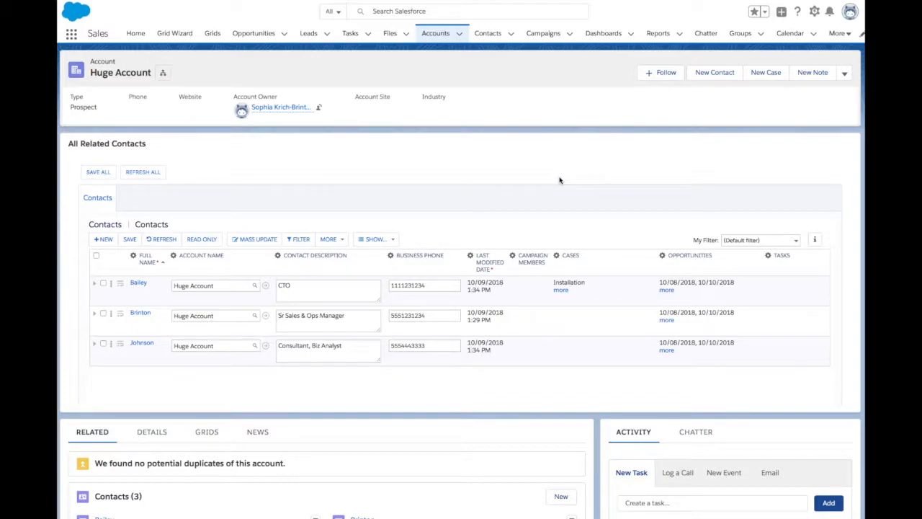
# - Open the account's record page for editing and add a Visualforce component between the record header and the Related section
pyautogui.click(814, 12)
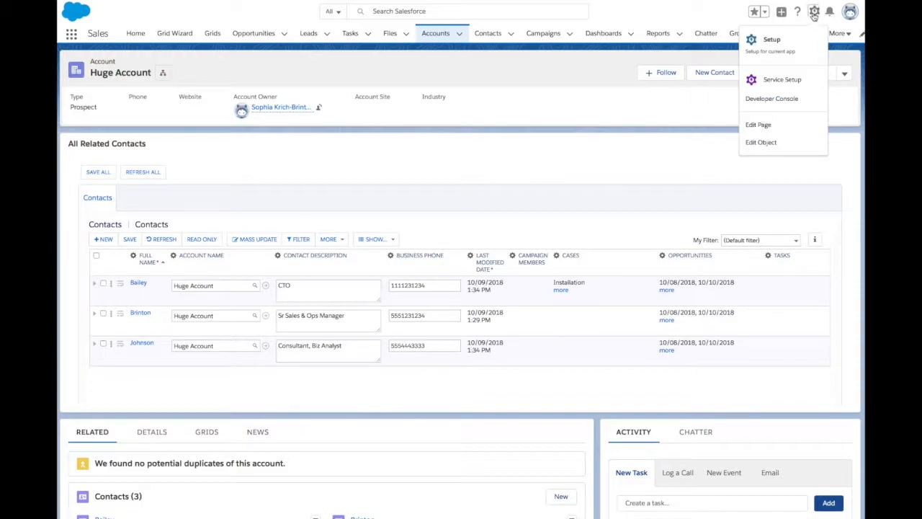
pyautogui.click(758, 126)
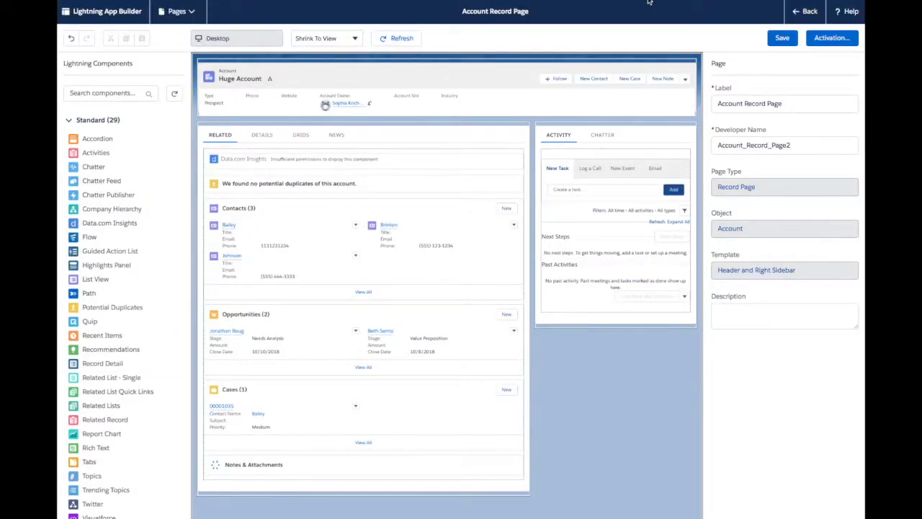
pyautogui.scroll(-3, 144, 434)
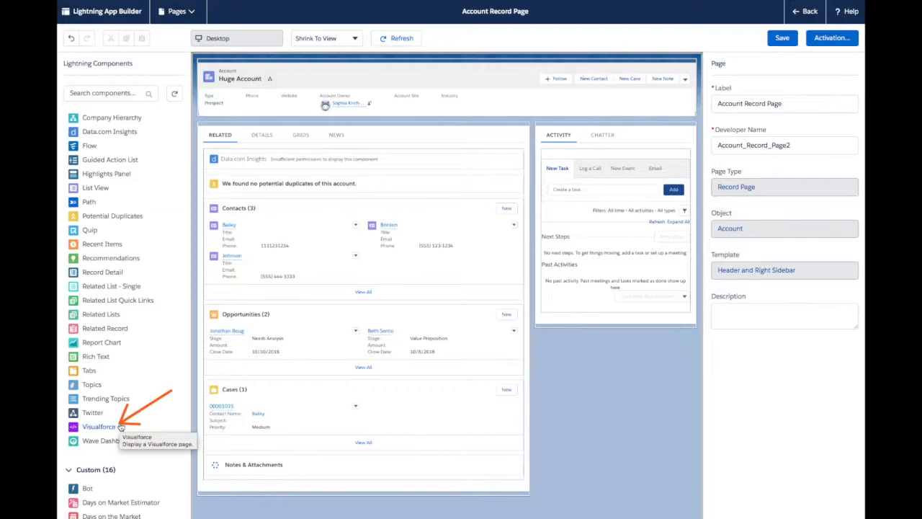
pyautogui.moveTo(121, 427); pyautogui.dragTo(401, 181)
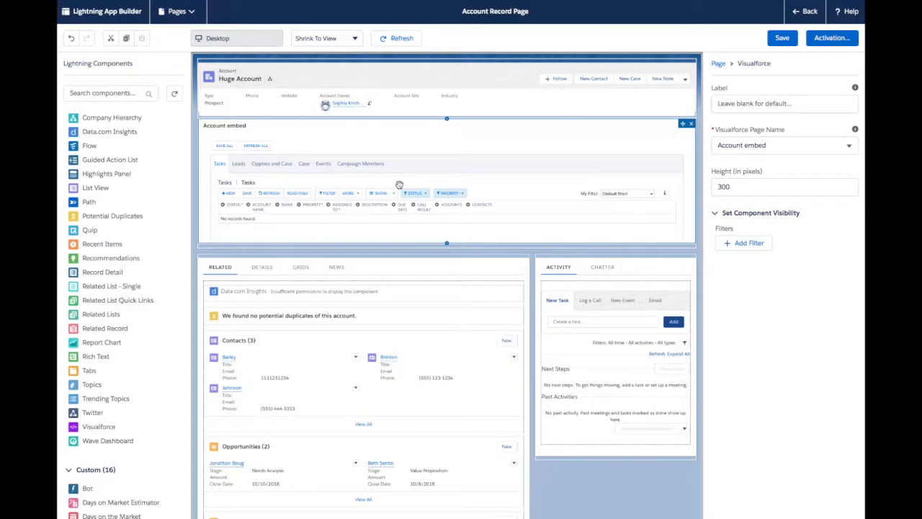
# - Review the new component's Visualforce page choices and label setting, and leave the page editor
pyautogui.moveTo(707, 53)
pyautogui.mouseDown()
pyautogui.moveTo(838, 206)
pyautogui.moveTo(851, 260)
pyautogui.moveTo(860, 261)
pyautogui.mouseUp()
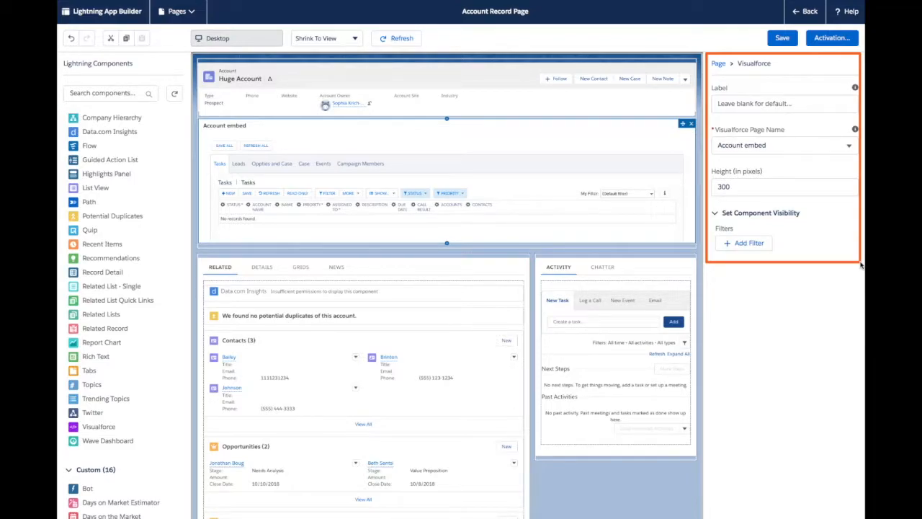
pyautogui.click(770, 145)
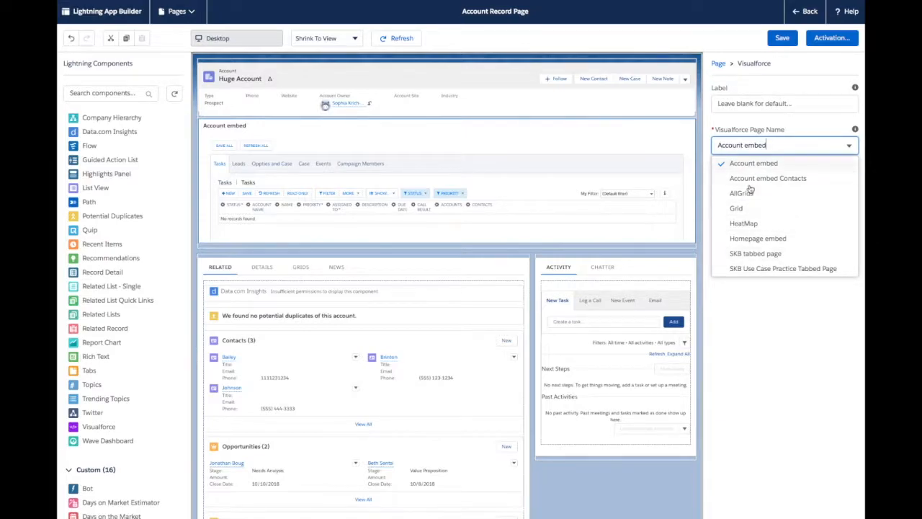
pyautogui.click(756, 299)
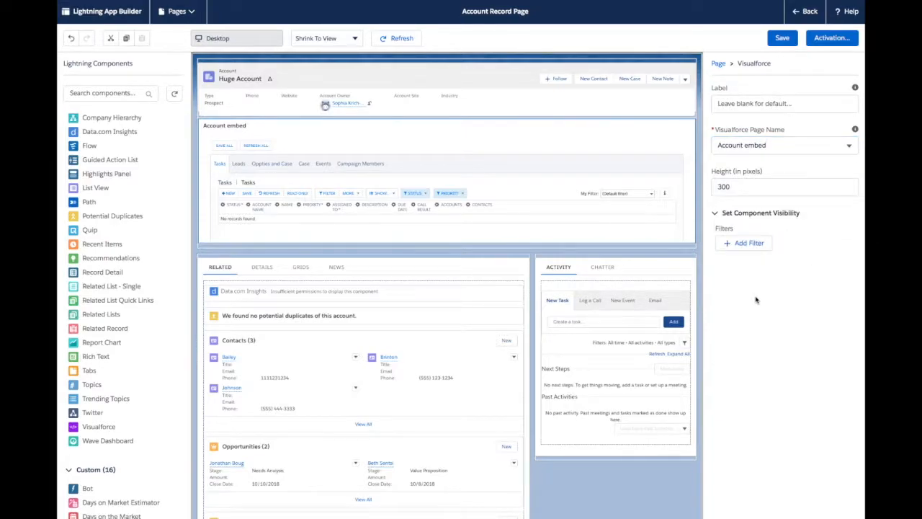
pyautogui.click(743, 107)
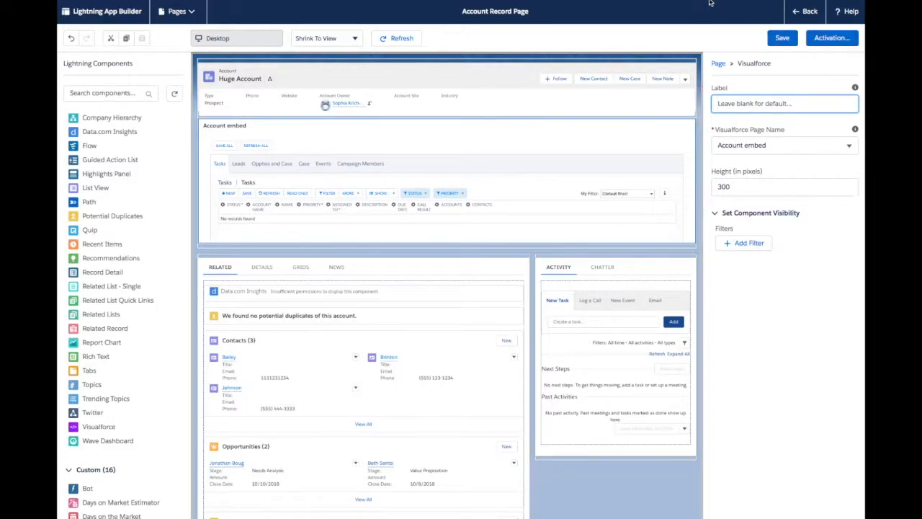
pyautogui.click(804, 10)
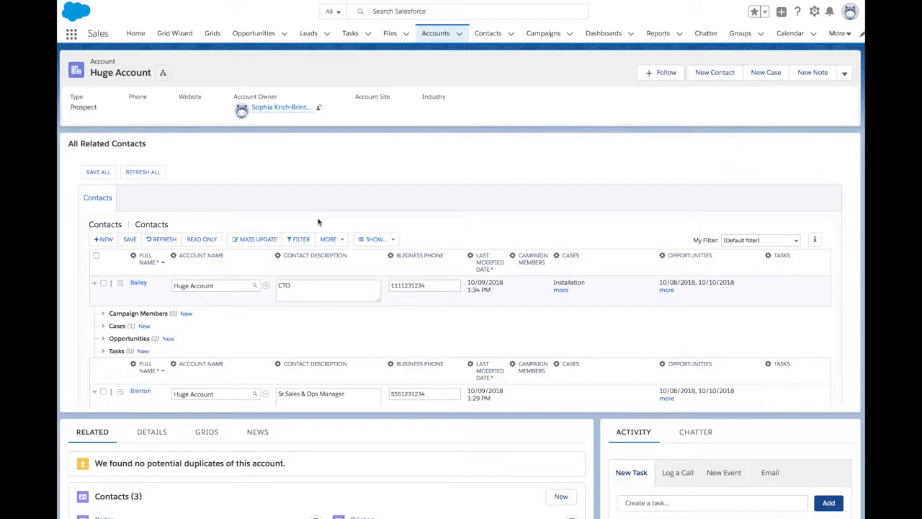
# - Expand the first contact's campaign members and opportunities in the embedded grid and look through their records
pyautogui.click(103, 314)
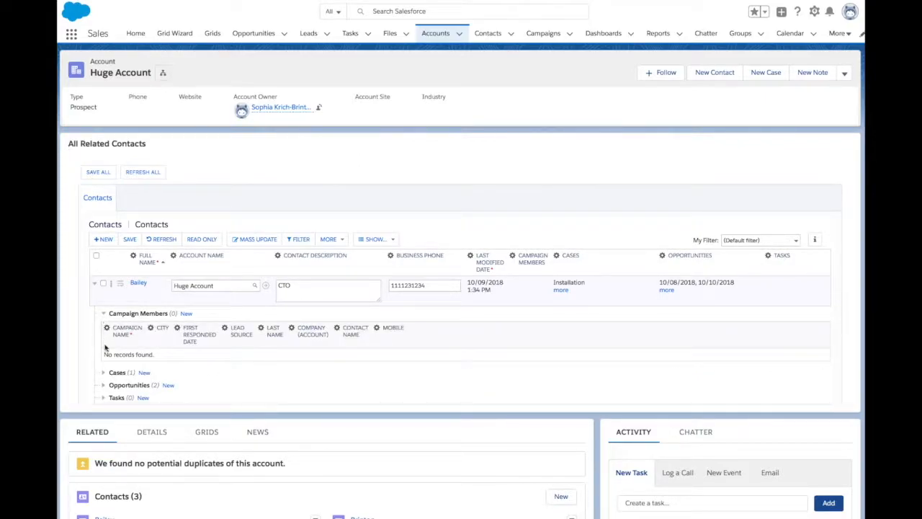
pyautogui.click(103, 385)
pyautogui.scroll(-5, 490, 327)
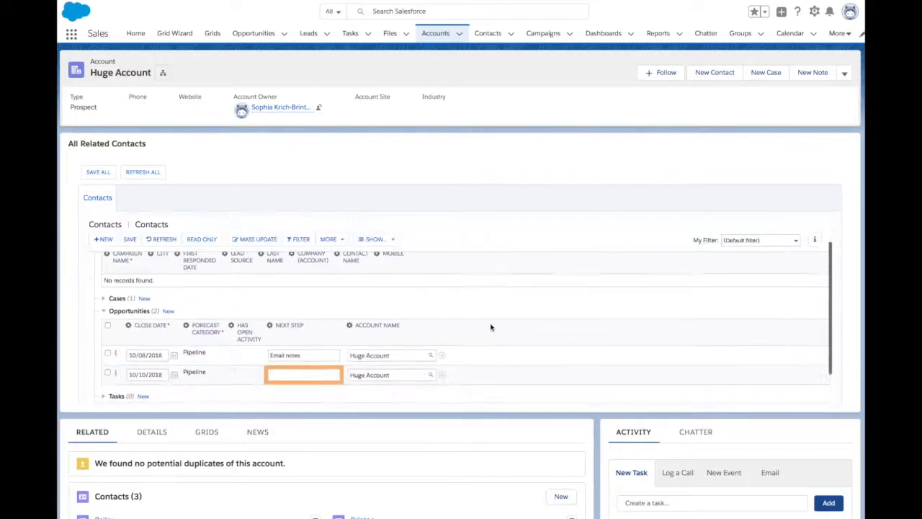
pyautogui.scroll(5, 490, 327)
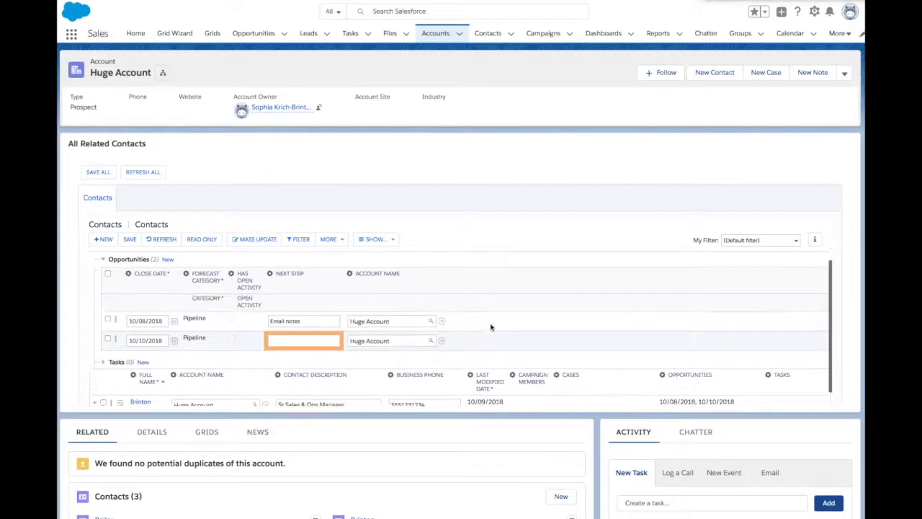